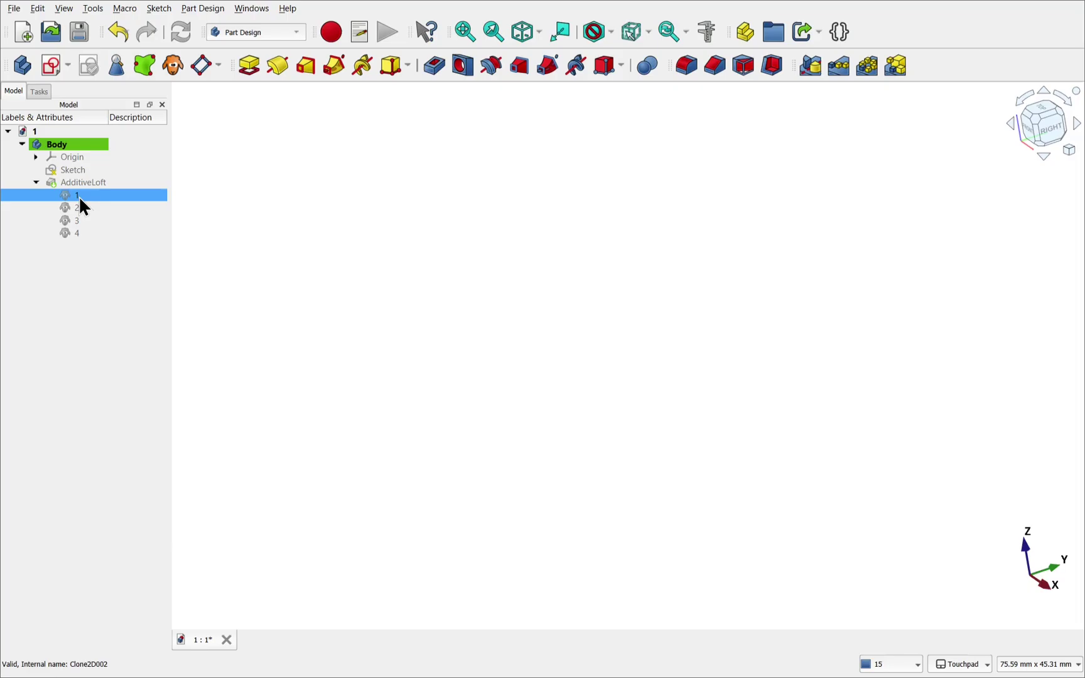
Hide the four profile sketches, reveal sketches 1–4 one by one, then show the AdditiveLoft solid.
{"action": "key", "text": "space"}
{"action": "left_click", "coordinate": [75, 208]}
{"action": "key", "text": "space"}
{"action": "left_click", "coordinate": [76, 218]}
{"action": "key", "text": "space"}
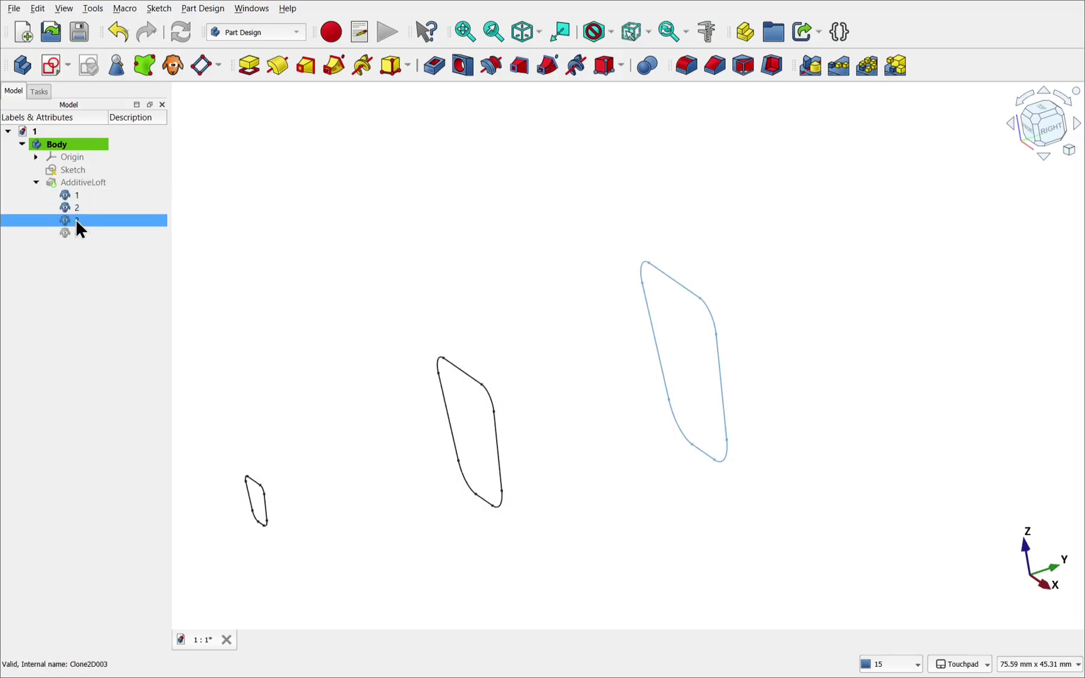
{"action": "left_click", "coordinate": [76, 233]}
{"action": "key", "text": "space"}
{"action": "left_click", "coordinate": [88, 182]}
{"action": "key", "text": "space"}
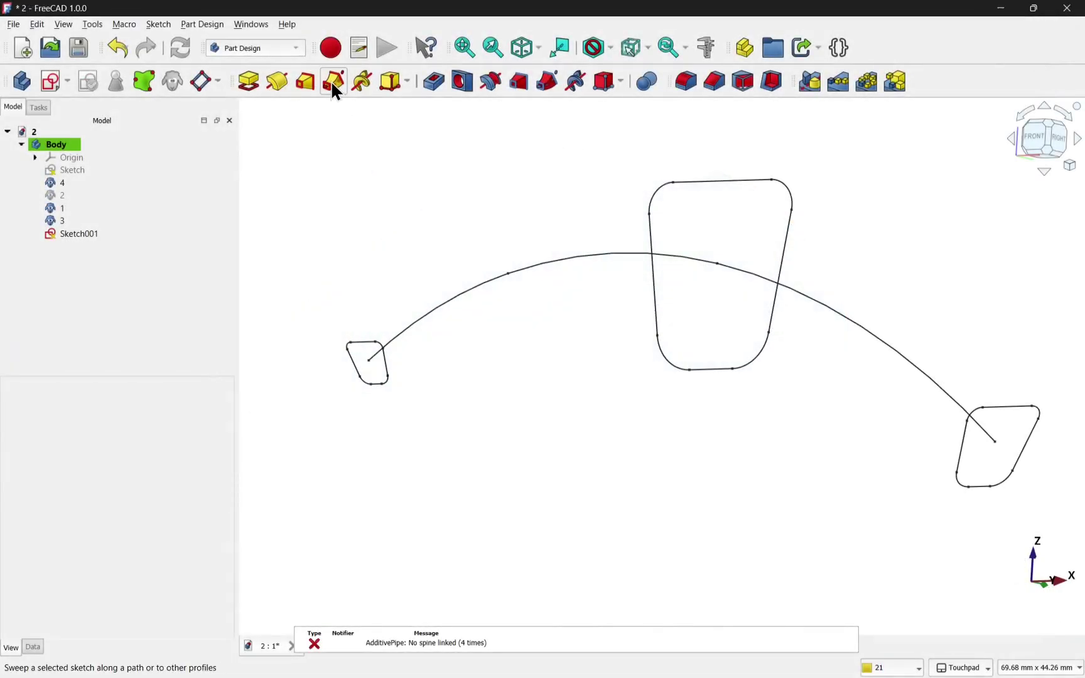
Create an additive pipe with sketch 1 as the profile and the Sketch001 arc as the path.
{"action": "left_click", "coordinate": [334, 81]}
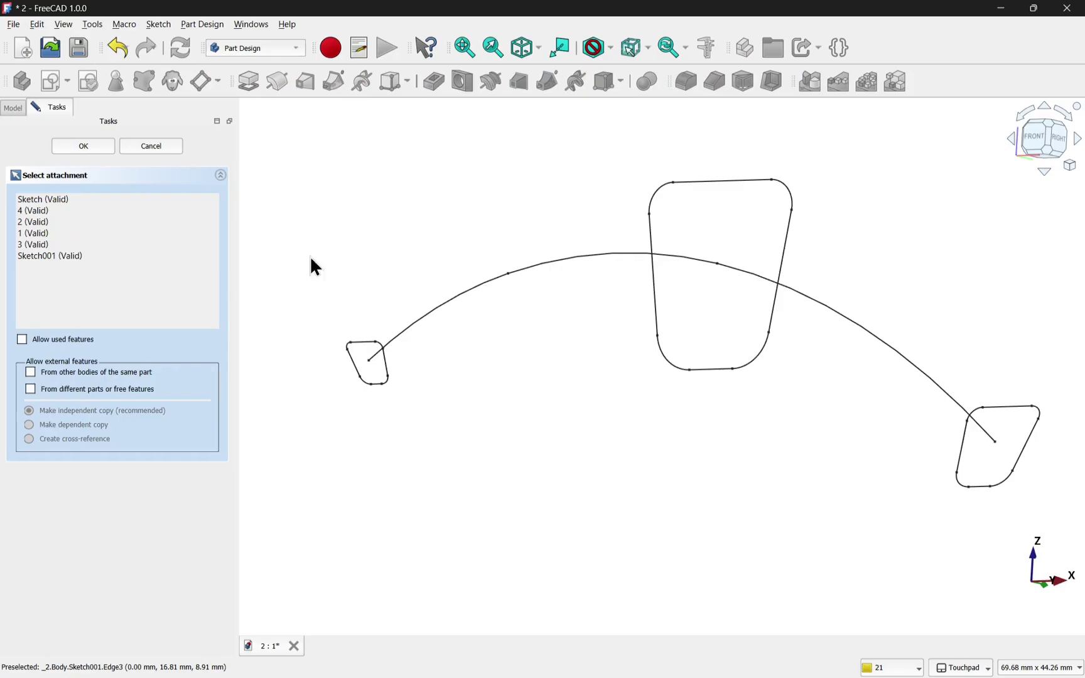
{"action": "left_click", "coordinate": [359, 349]}
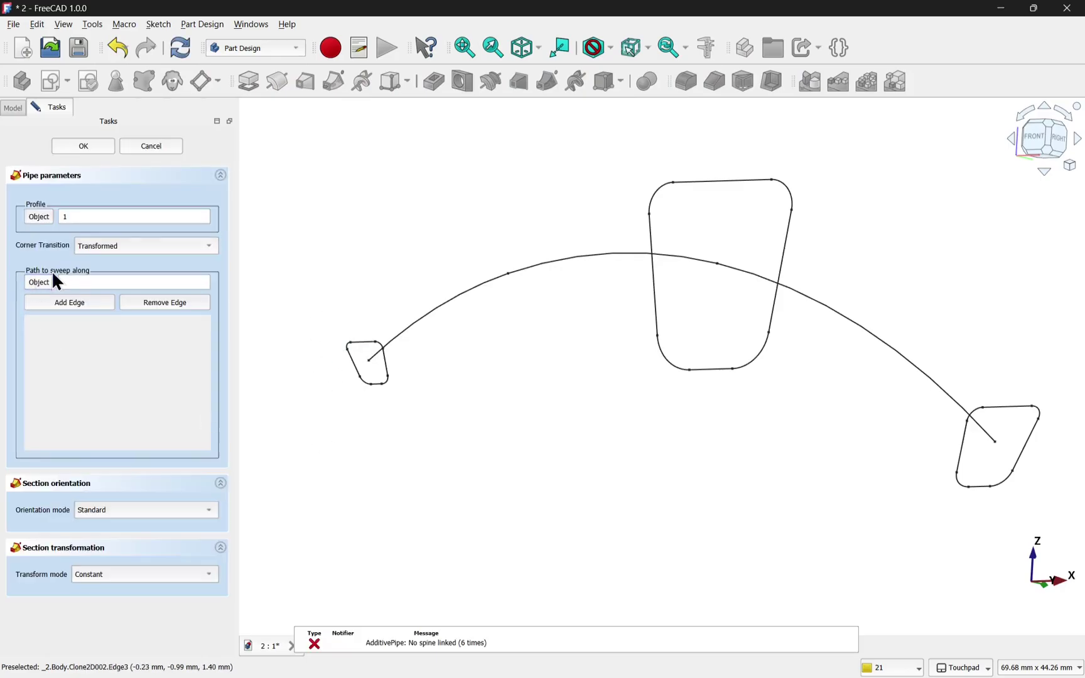
{"action": "left_click", "coordinate": [39, 281]}
{"action": "left_click", "coordinate": [471, 298]}
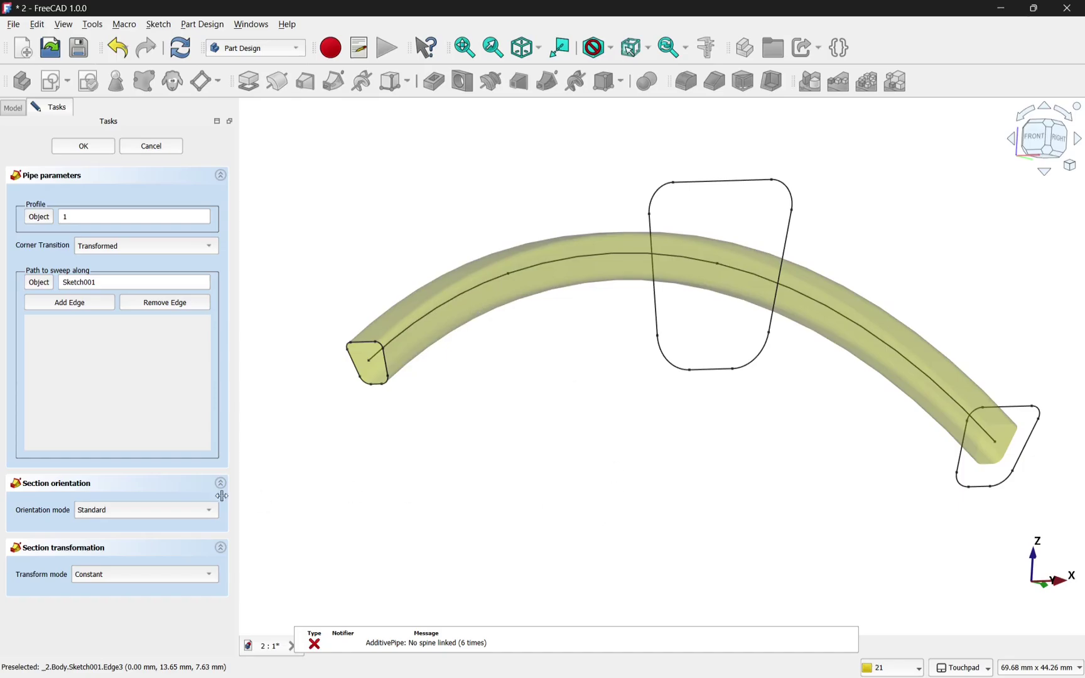
Set the pipe's transform mode to Multisection and add profile 4 as a section.
{"action": "left_click", "coordinate": [111, 574]}
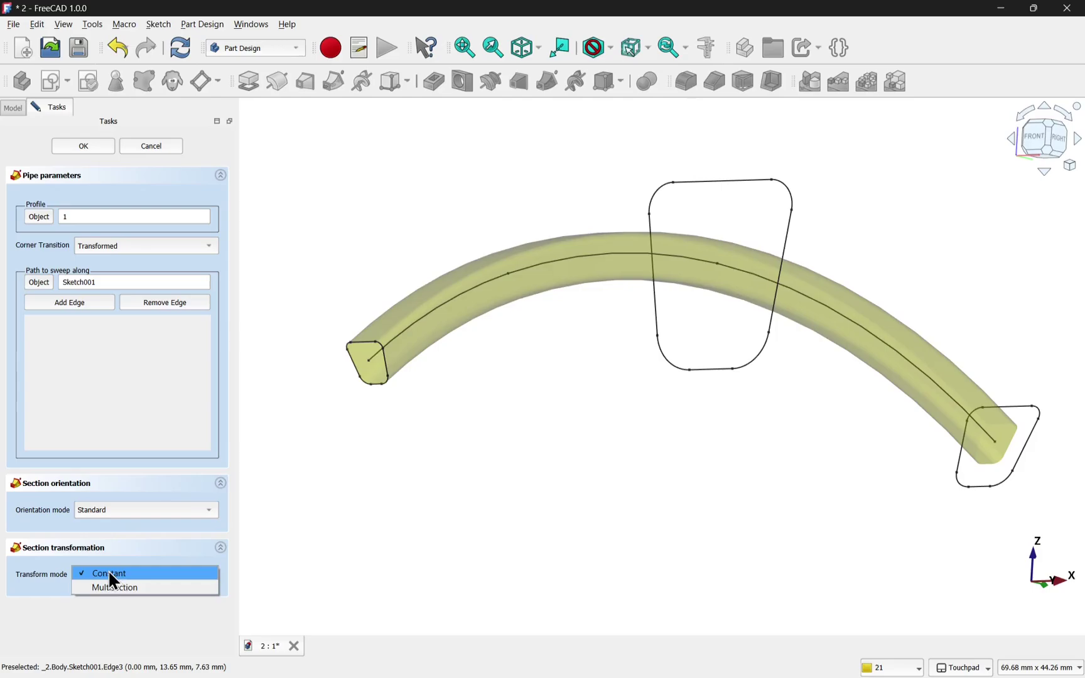
{"action": "left_click", "coordinate": [114, 588]}
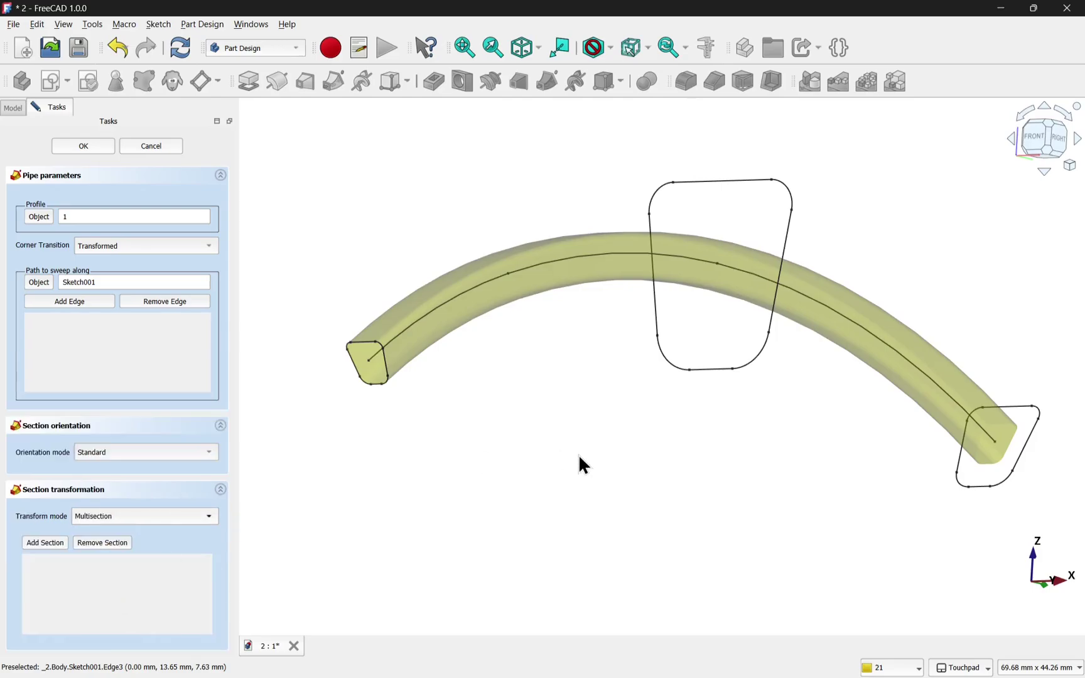
{"action": "left_click", "coordinate": [33, 545]}
{"action": "left_click", "coordinate": [1017, 411]}
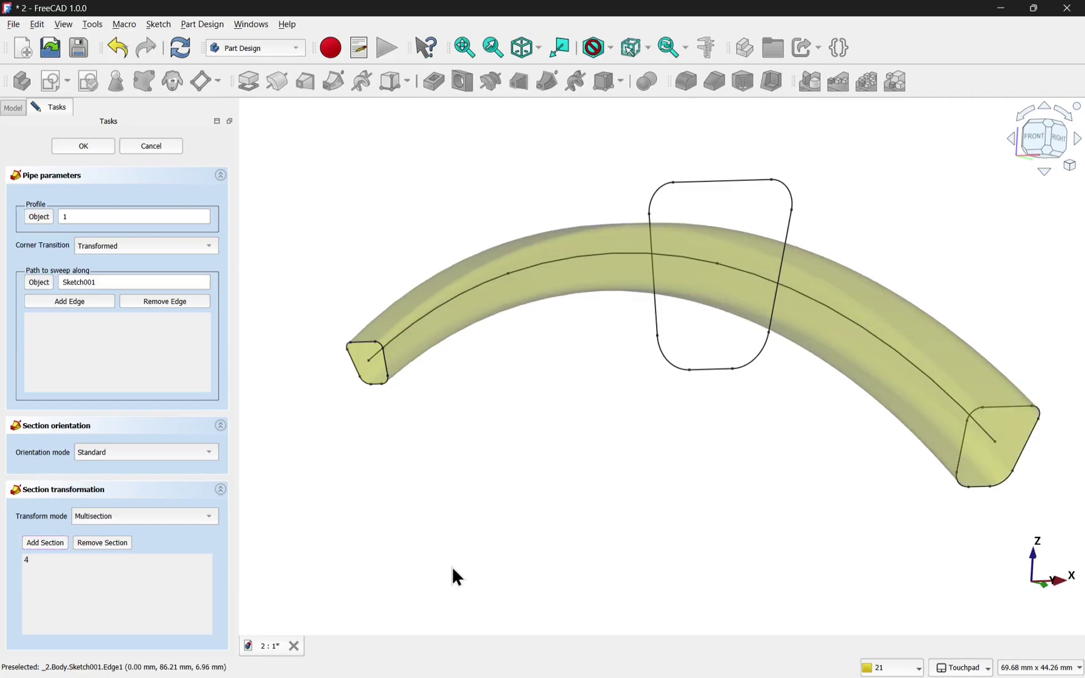
{"action": "left_click", "coordinate": [55, 544]}
Add profile 3 as the middle pipe section, then select profile 3's attachment settings.
{"action": "left_click", "coordinate": [709, 180]}
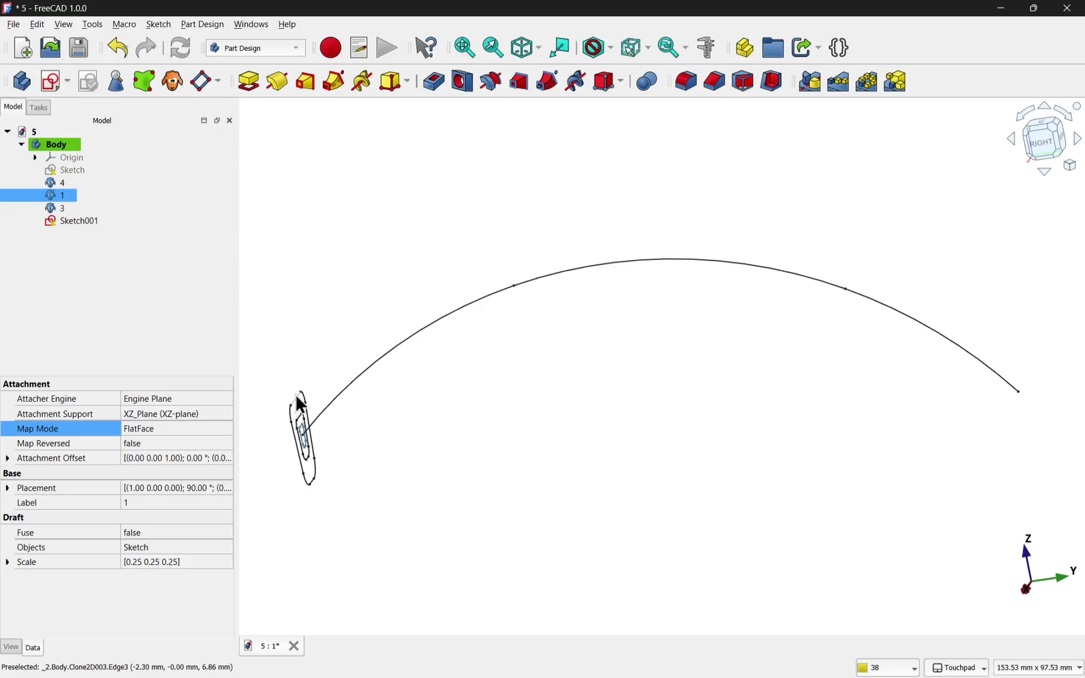
{"action": "left_click", "coordinate": [215, 415]}
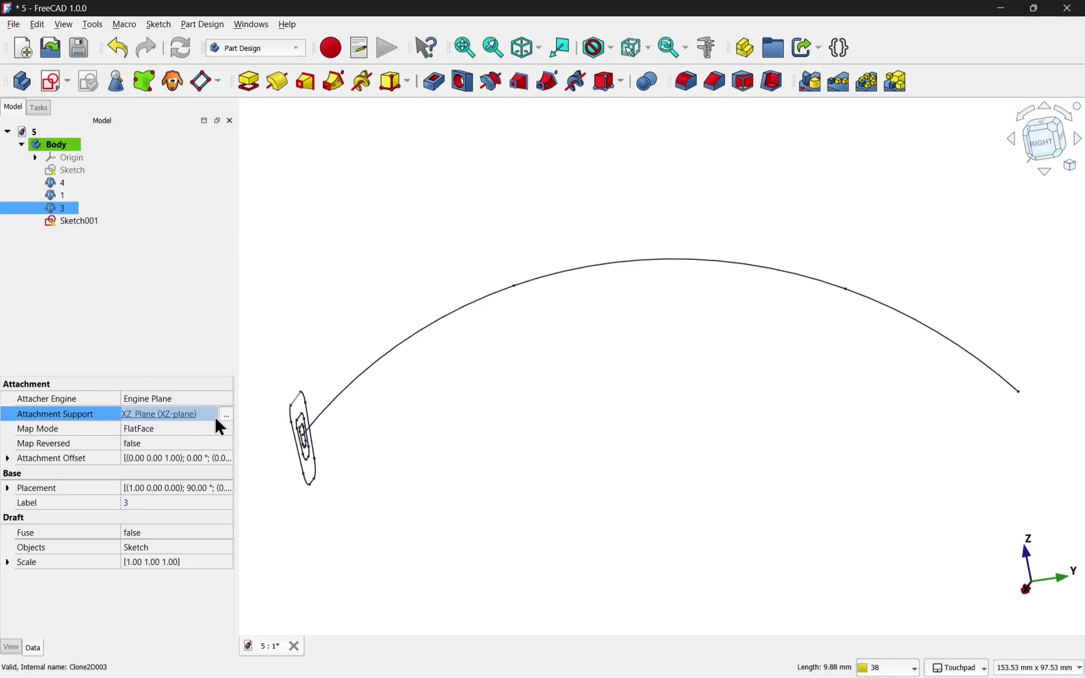
{"action": "left_click", "coordinate": [219, 429]}
{"action": "left_click", "coordinate": [221, 430]}
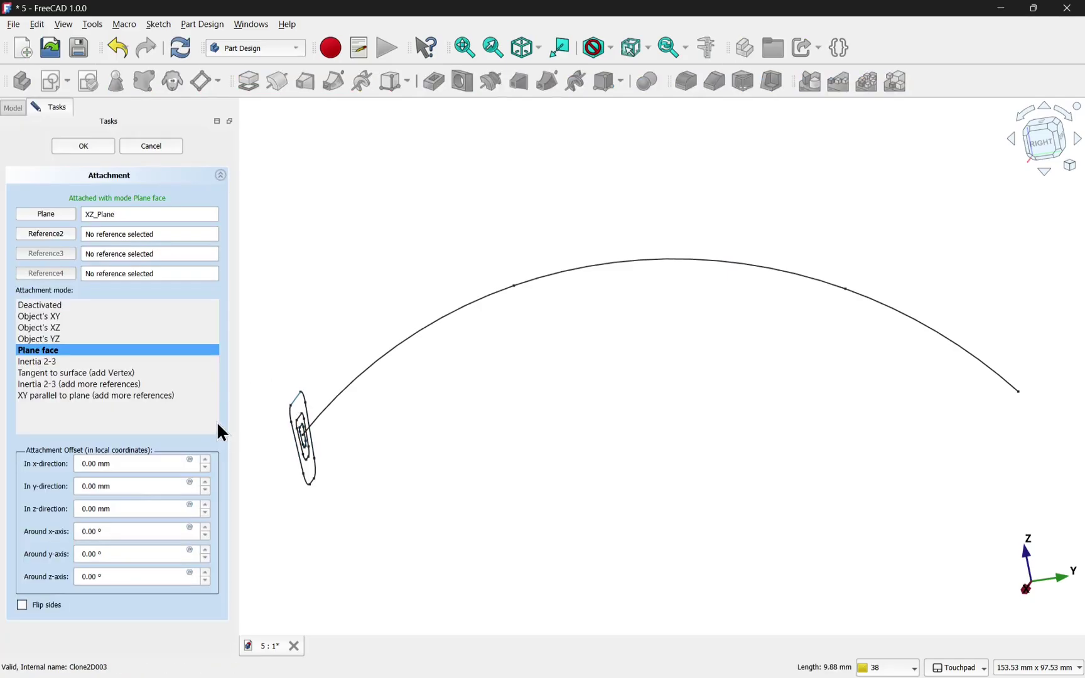
Attach profile 3 to Sketch001 Vertex3 and Edge2 using 'Normal to edge' mode.
{"action": "left_click", "coordinate": [38, 212]}
{"action": "left_click", "coordinate": [514, 286]}
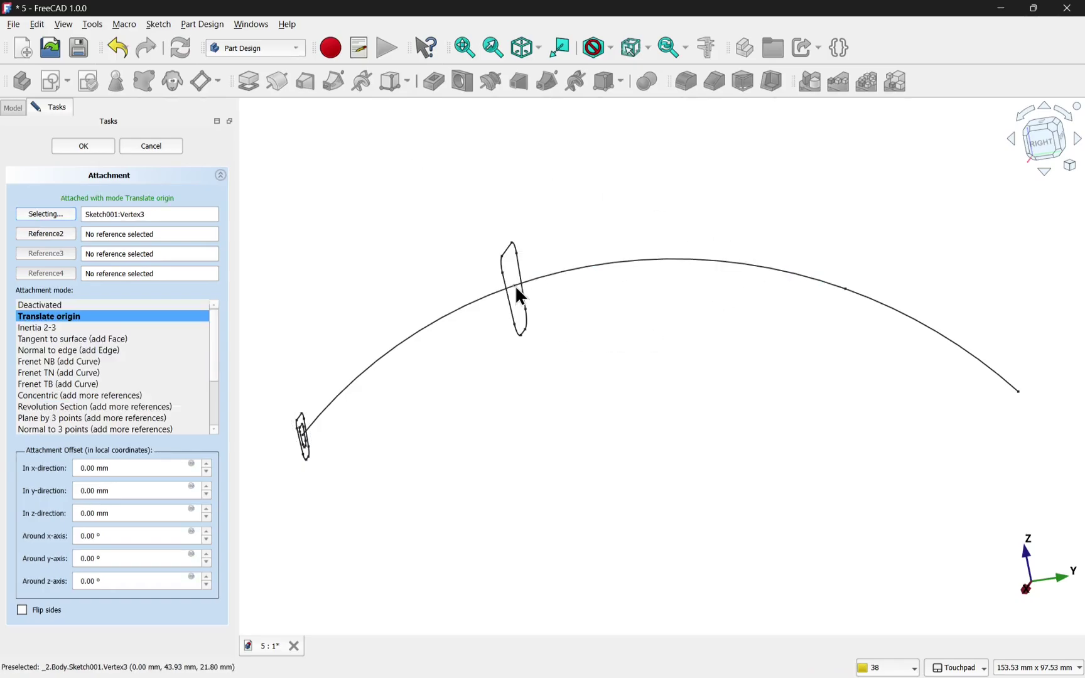
{"action": "left_click", "coordinate": [45, 235]}
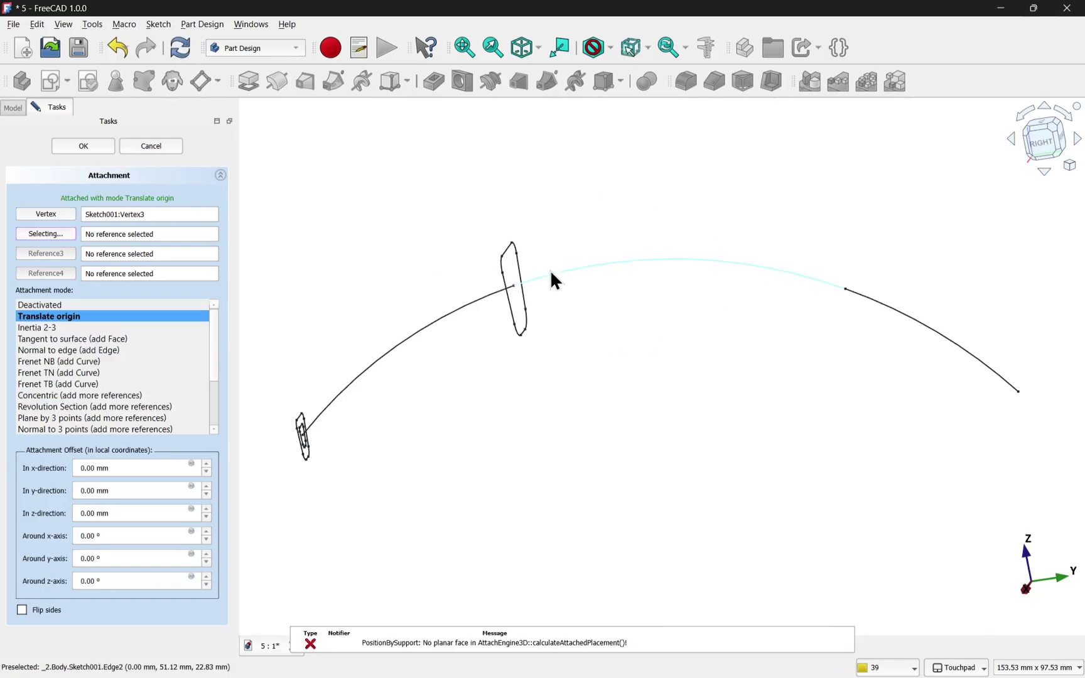
{"action": "left_click", "coordinate": [551, 276]}
{"action": "left_click", "coordinate": [107, 316]}
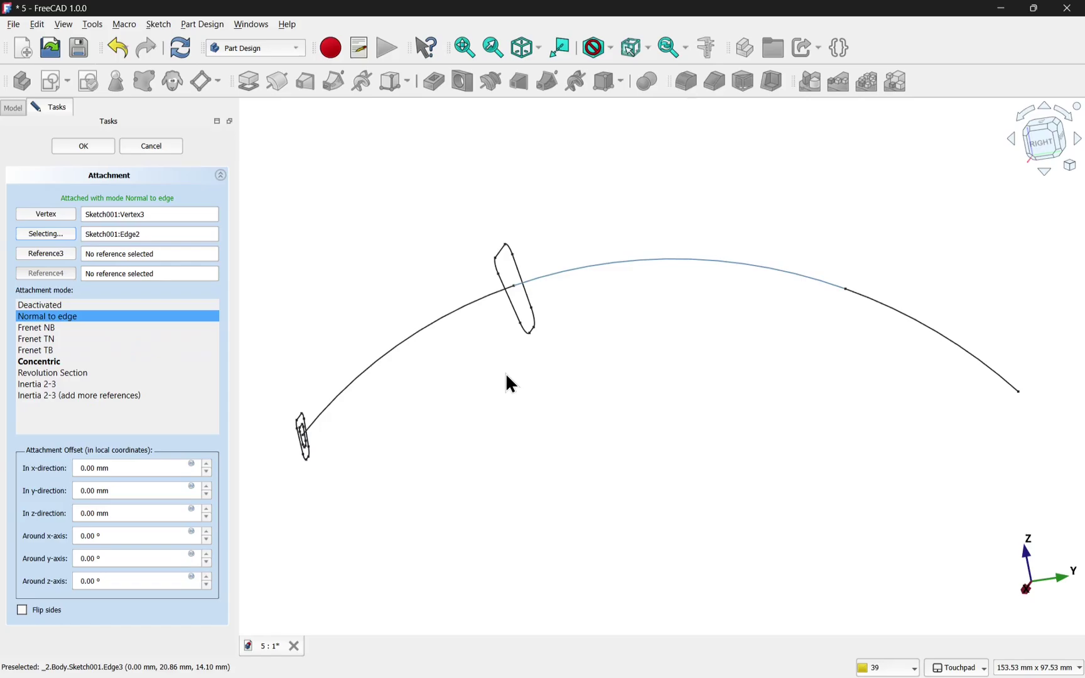
{"action": "left_click", "coordinate": [71, 147]}
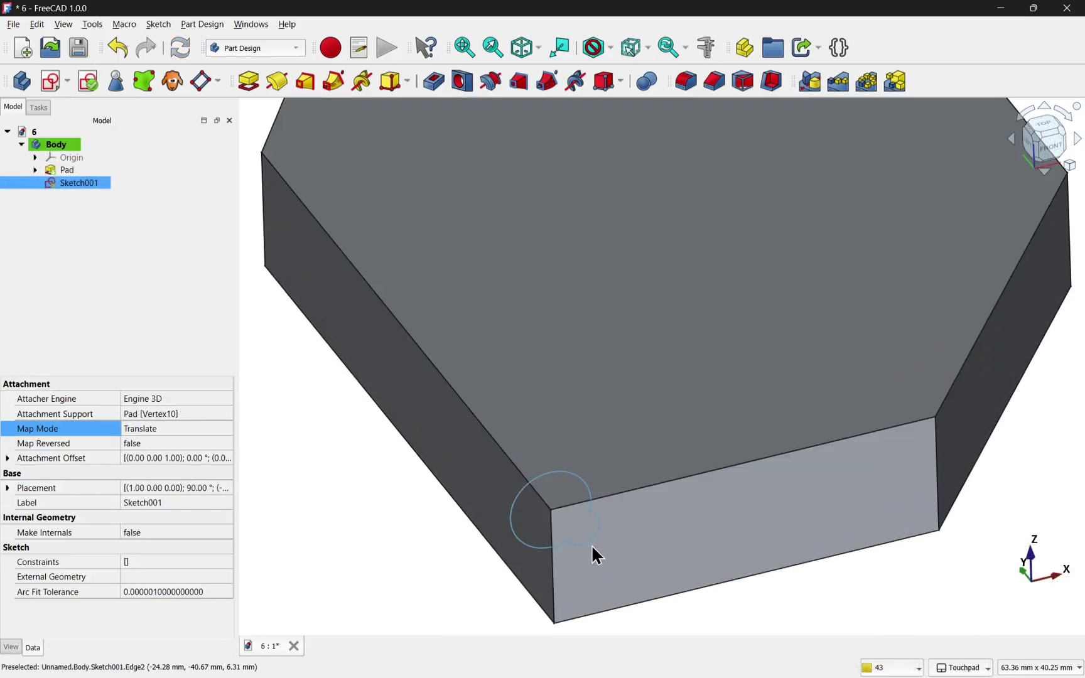
Start a subtractive pipe using the circle sketch Sketch001 as its profile.
{"action": "left_click", "coordinate": [394, 587]}
{"action": "scroll", "coordinate": [395, 593], "scroll_direction": "down", "scroll_amount": 5}
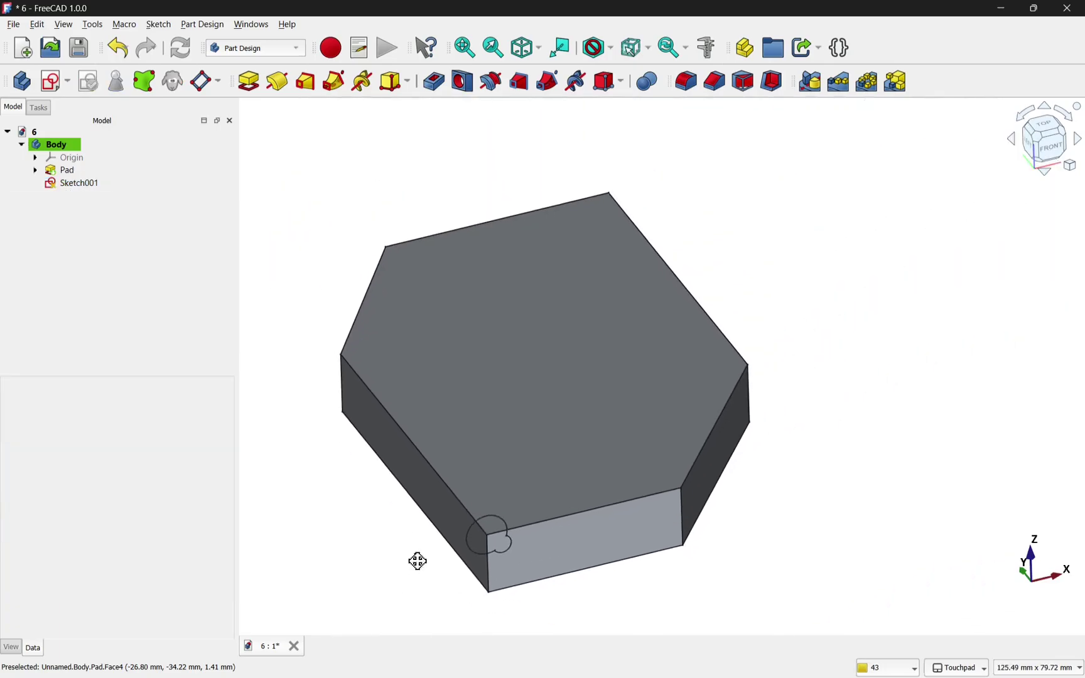
{"action": "left_click", "coordinate": [79, 182]}
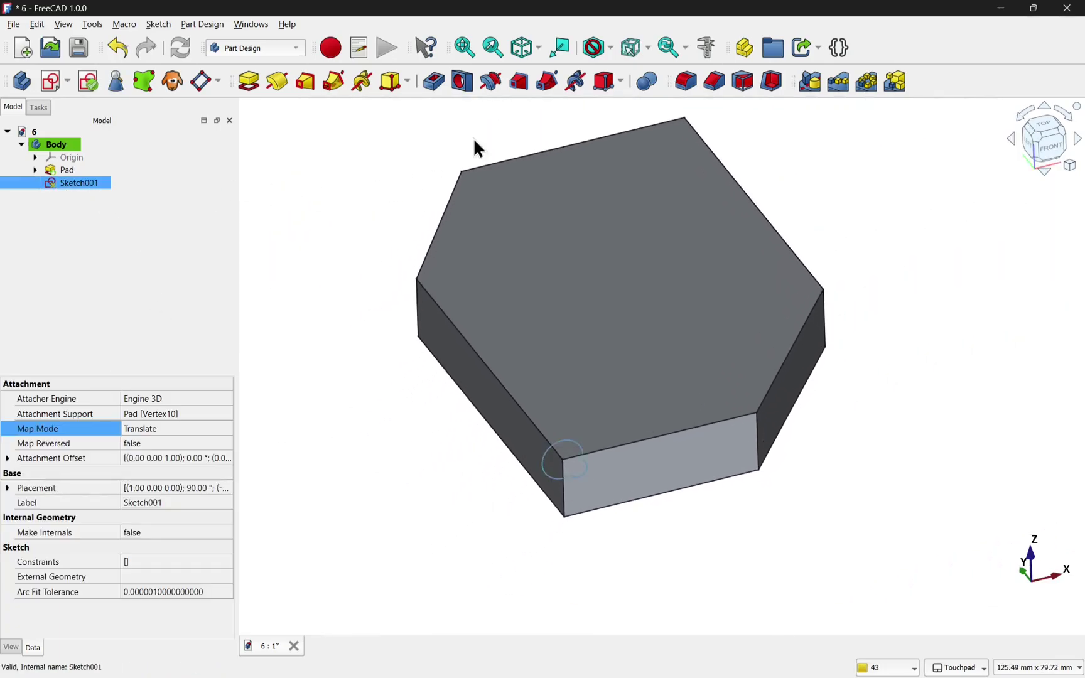
{"action": "left_click", "coordinate": [547, 83]}
Sweep the groove along the pad's six top edges with Right Corner transitions.
{"action": "left_click", "coordinate": [53, 306]}
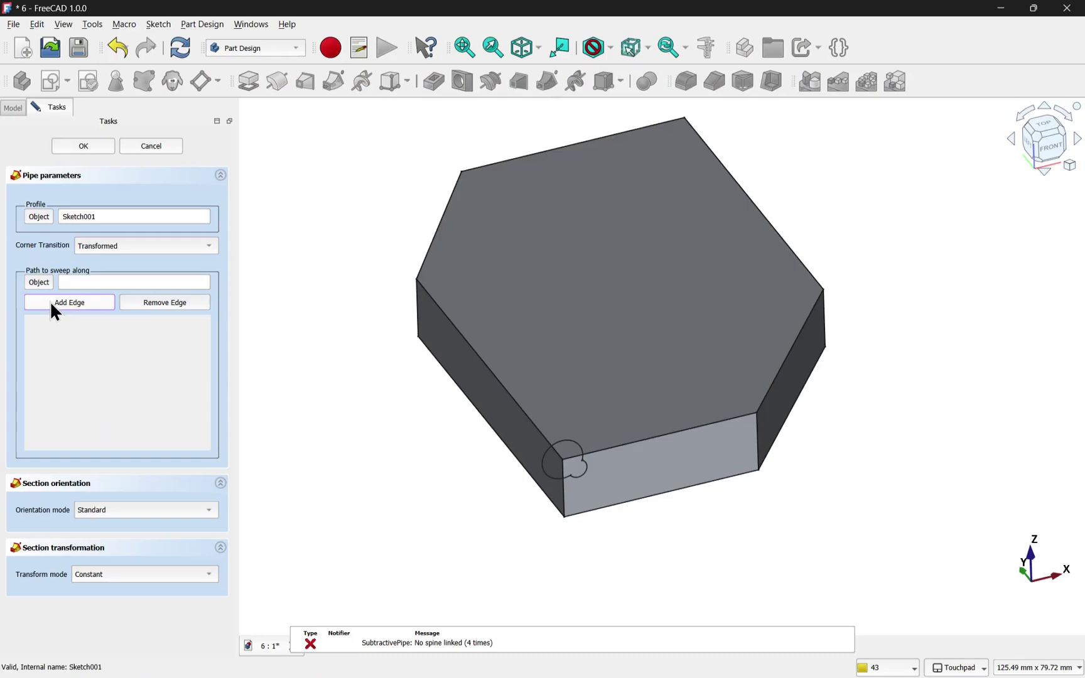
{"action": "left_click", "coordinate": [512, 390]}
{"action": "left_click", "coordinate": [89, 304]}
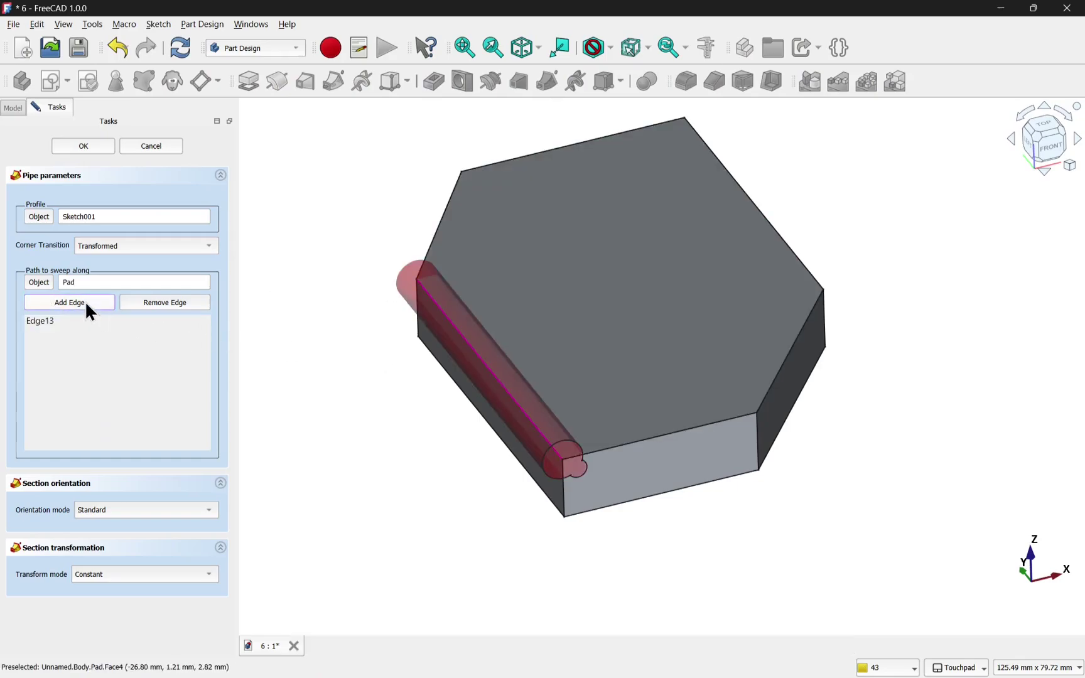
{"action": "left_click", "coordinate": [452, 193]}
{"action": "left_click", "coordinate": [151, 248]}
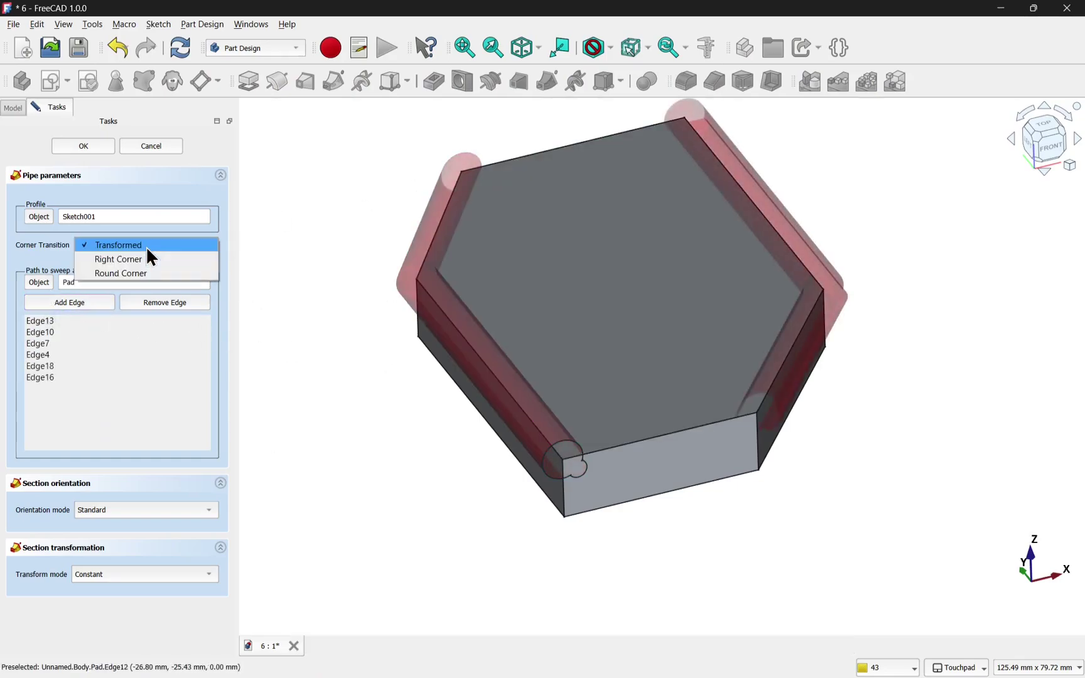
{"action": "left_click", "coordinate": [150, 259]}
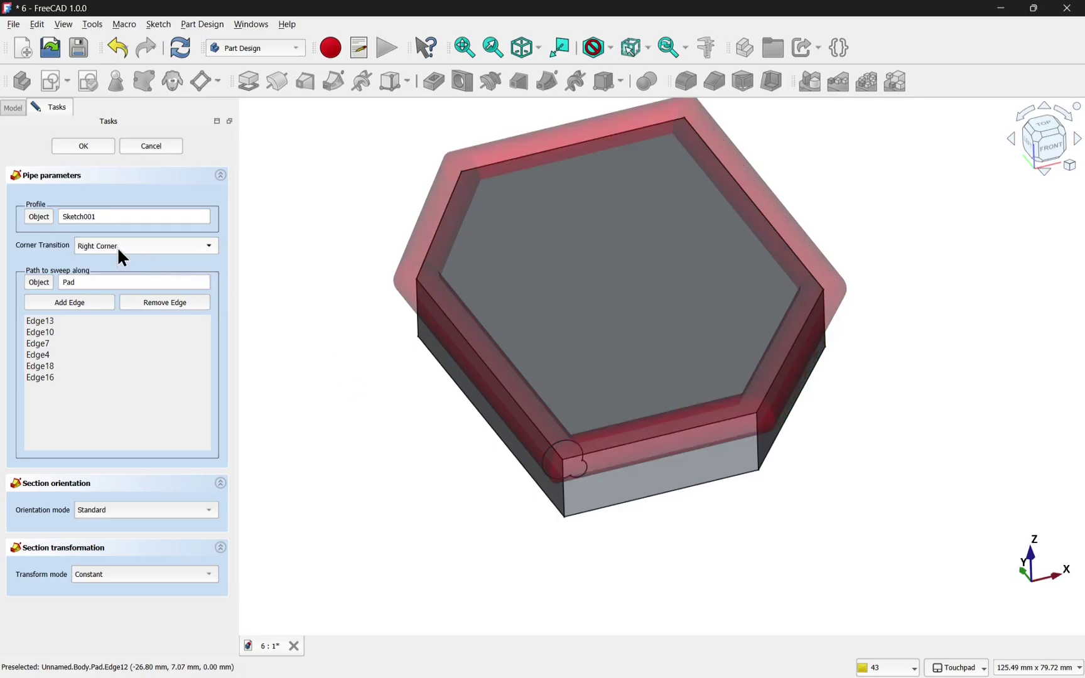
{"action": "left_click", "coordinate": [76, 146]}
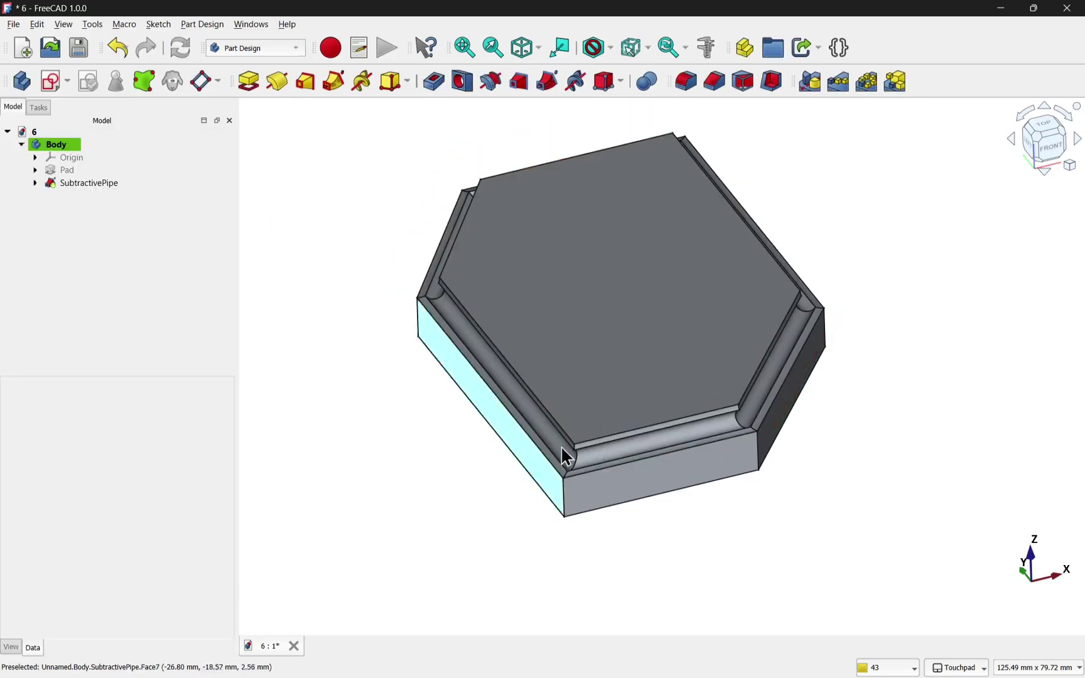
{"action": "left_click_drag", "start_coordinate": [562, 450], "coordinate": [477, 455], "text": "alt"}
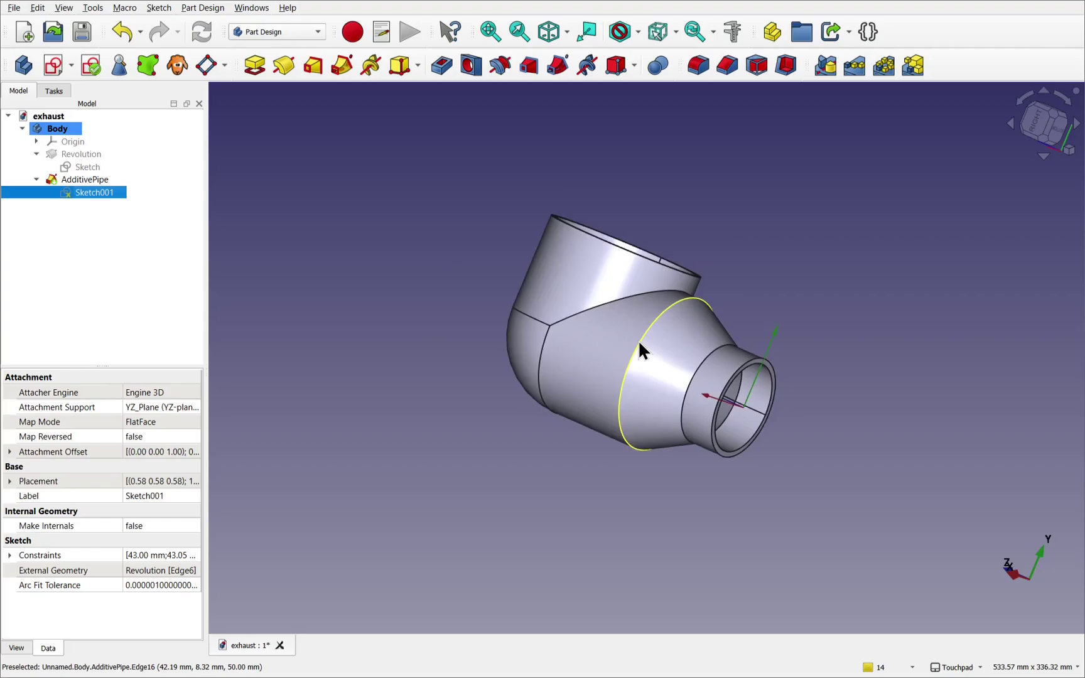
{"action": "scroll", "coordinate": [639, 341], "scroll_direction": "up", "scroll_amount": 5}
{"action": "left_click_drag", "start_coordinate": [638, 340], "coordinate": [688, 260], "text": "alt"}
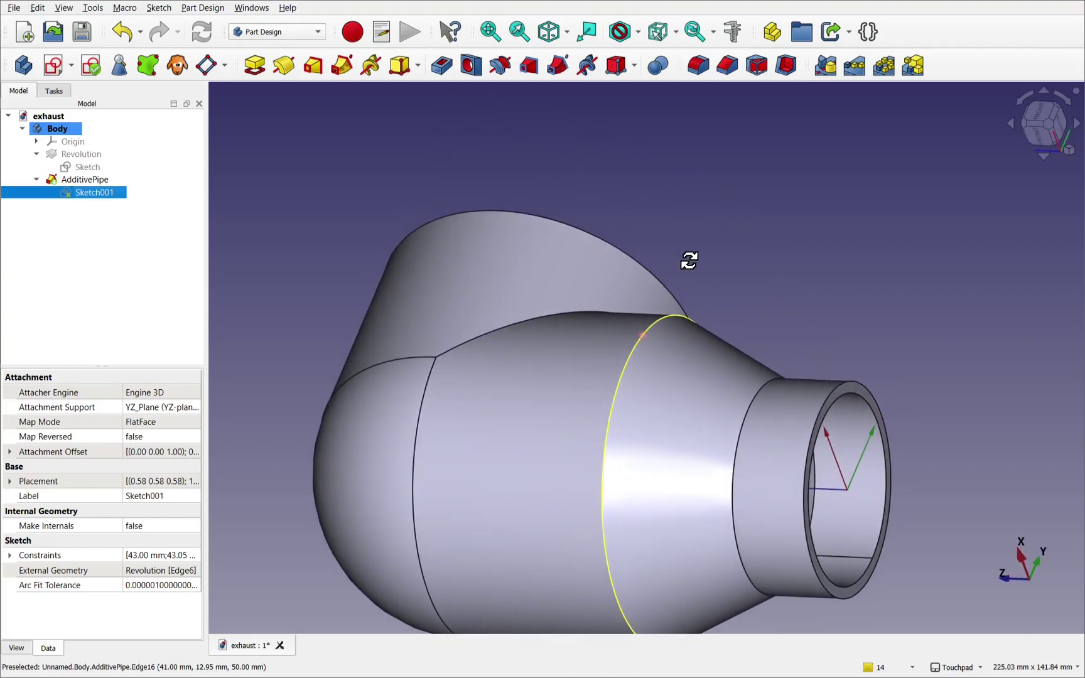
{"action": "left_click_drag", "start_coordinate": [688, 260], "coordinate": [683, 333], "text": "alt"}
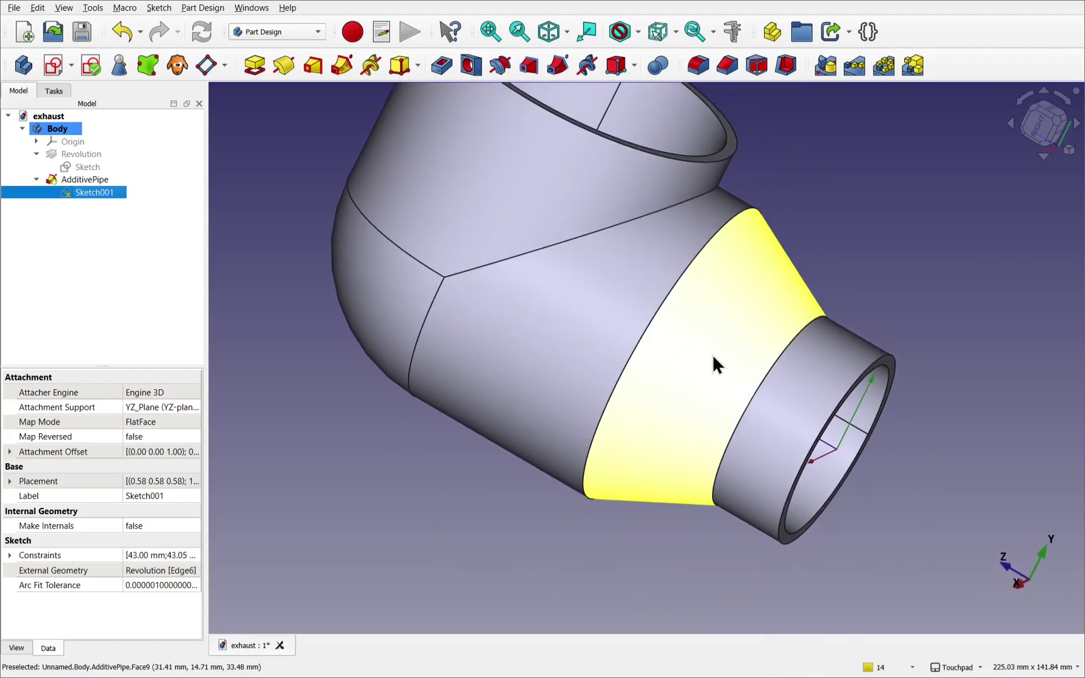
{"action": "scroll", "coordinate": [712, 354], "scroll_direction": "down", "scroll_amount": 4}
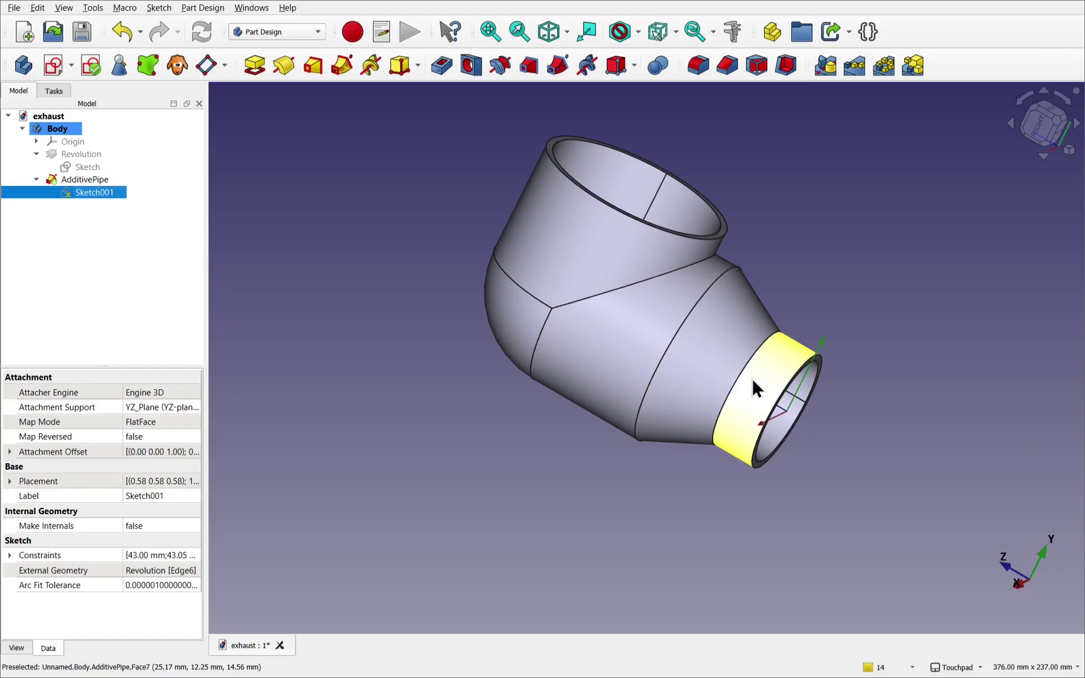
{"action": "mouse_move", "coordinate": [749, 378]}
{"action": "left_mouse_down", "text": "alt"}
{"action": "mouse_move", "coordinate": [707, 368]}
{"action": "mouse_move", "coordinate": [623, 381]}
{"action": "left_mouse_up", "text": "alt"}
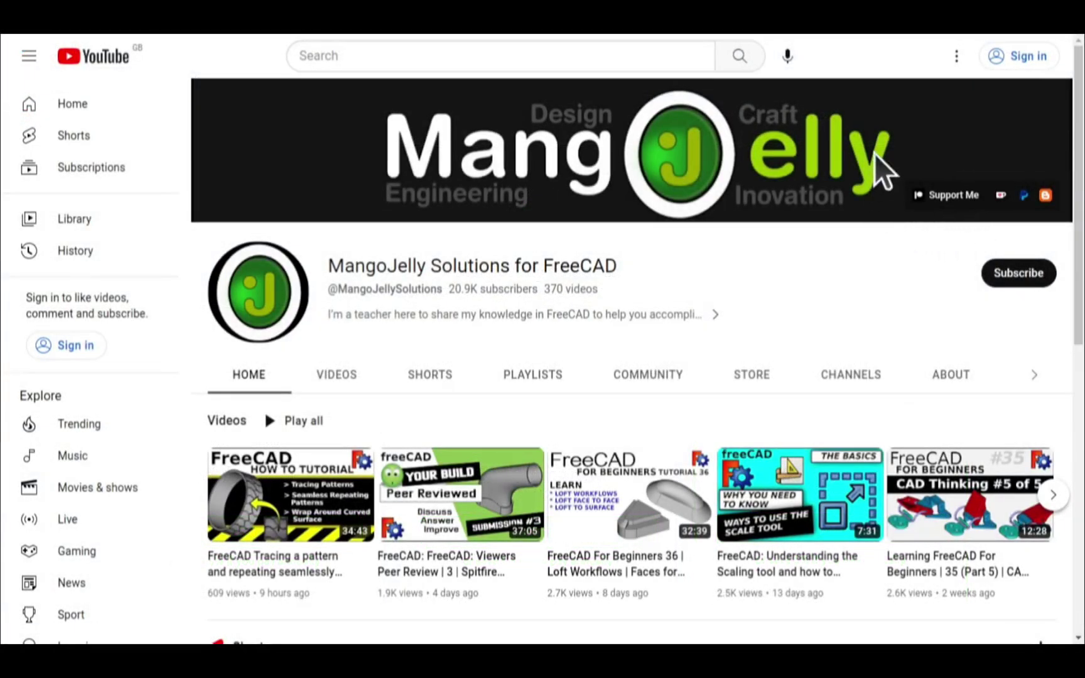
Open the channel's About tab and highlight the PayPal, Ko-fi and Patreon donation links.
{"action": "left_click", "coordinate": [950, 376]}
{"action": "scroll", "coordinate": [235, 501], "scroll_direction": "down", "scroll_amount": 3}
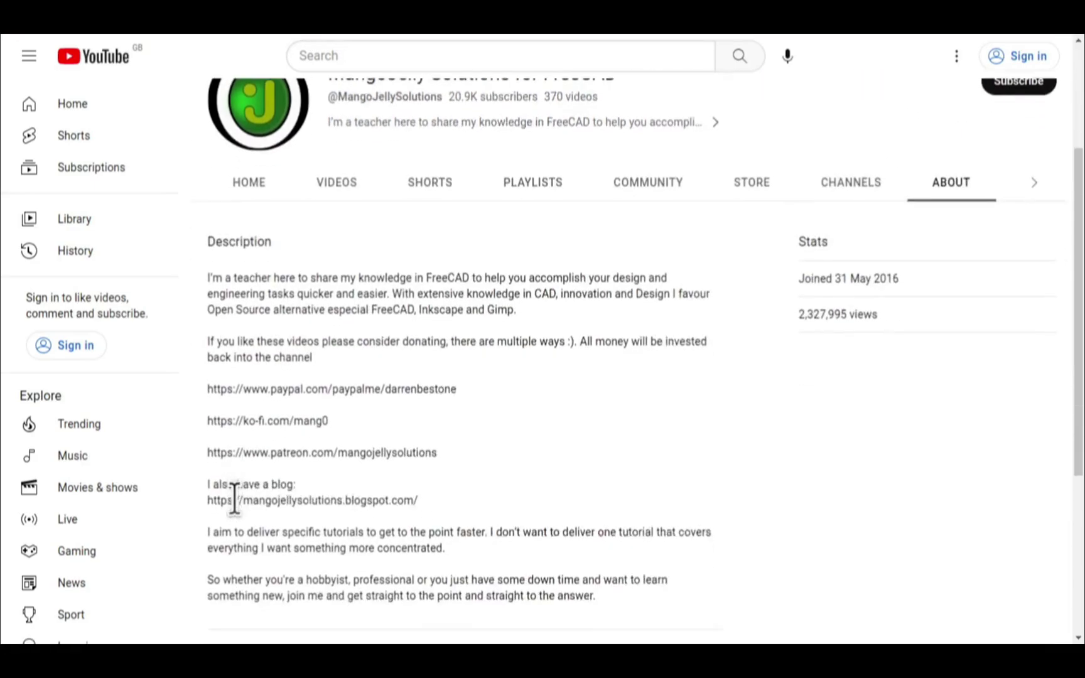
{"action": "left_click_drag", "start_coordinate": [455, 462], "coordinate": [209, 384]}
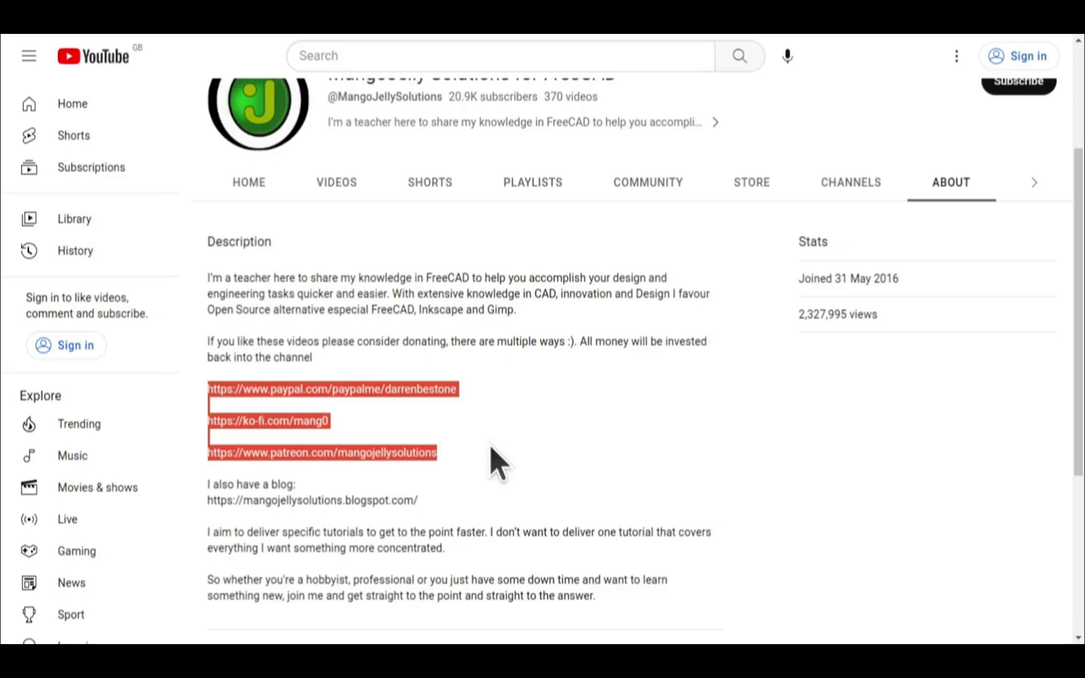